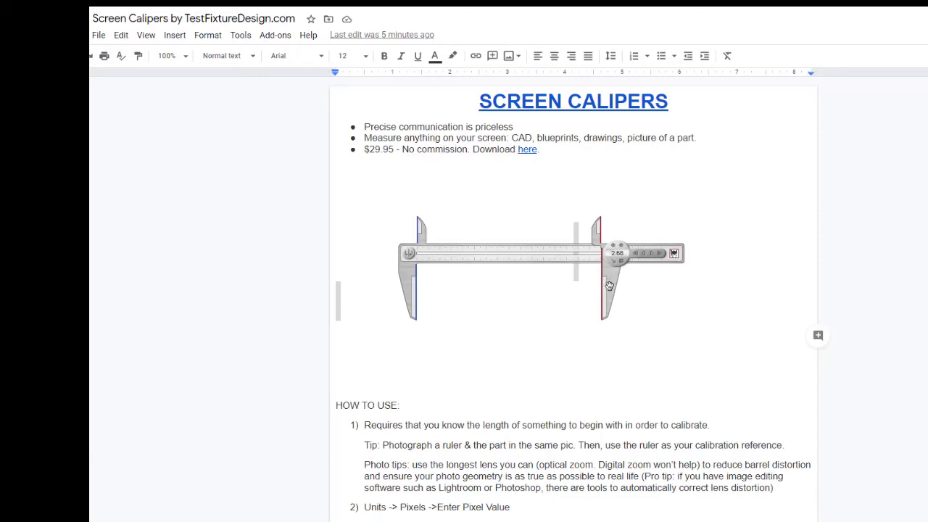
# - Try narrowing and moving the on-screen calipers while reviewing the document's price, instructions and TestFixtureDesign.com link
pyautogui.moveTo(608, 287); pyautogui.dragTo(551, 281)
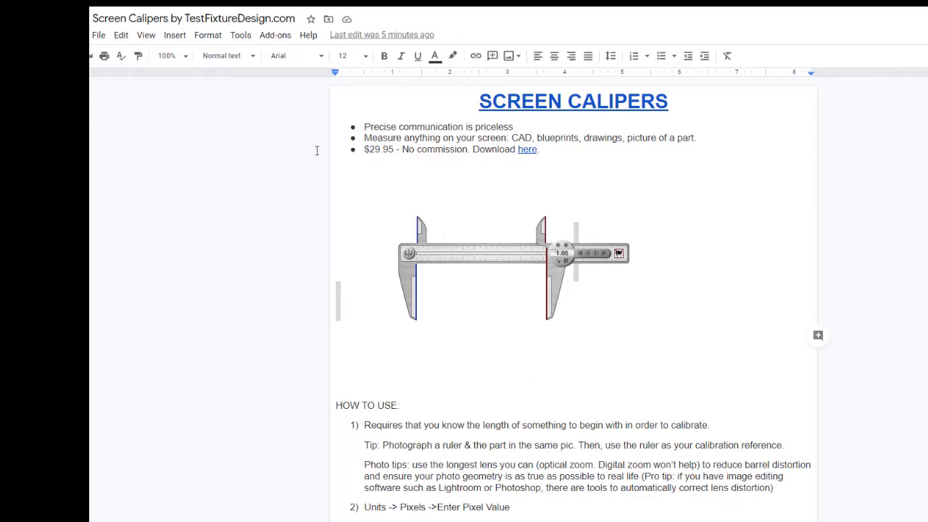
pyautogui.moveTo(396, 149); pyautogui.dragTo(364, 150)
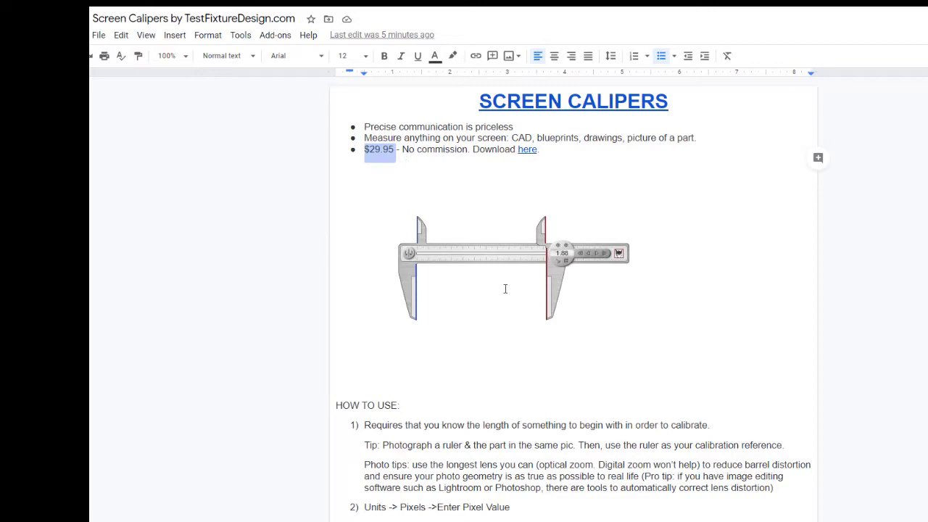
pyautogui.scroll(-10, 545, 383)
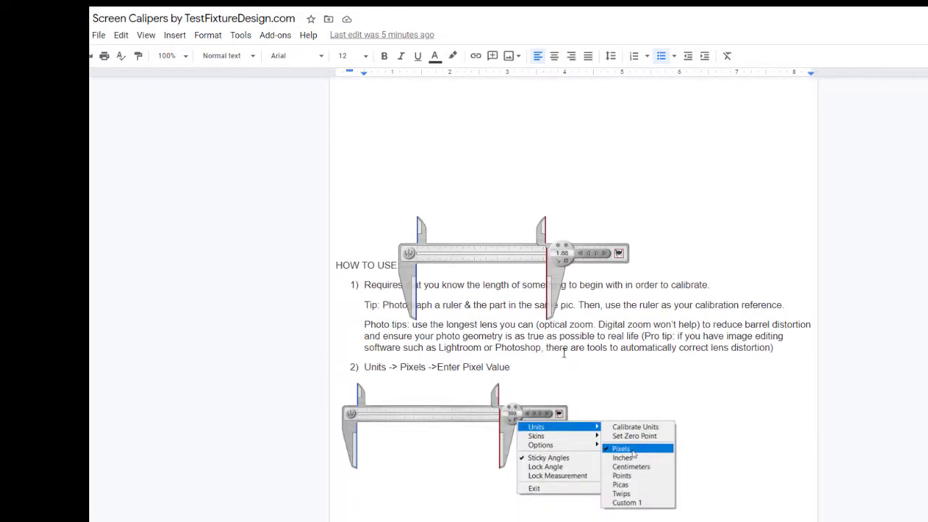
pyautogui.scroll(-12, 545, 324)
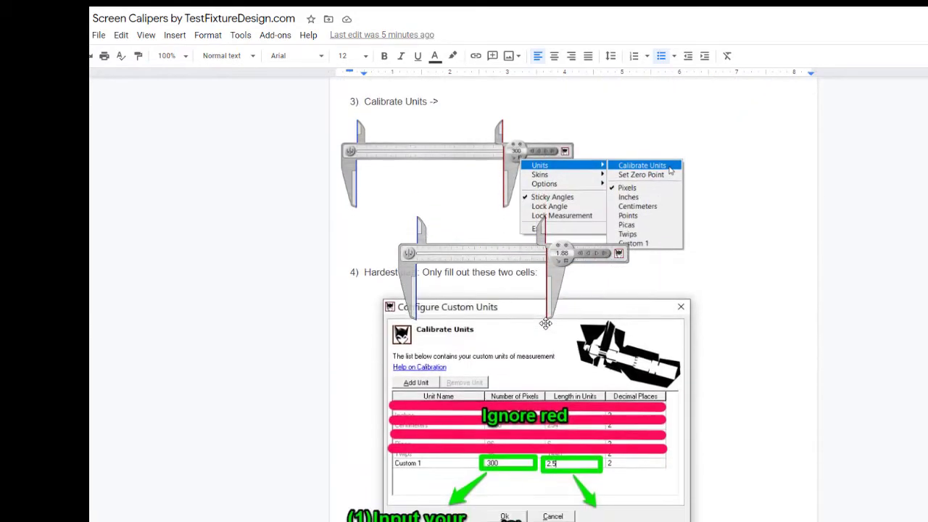
pyautogui.moveTo(508, 259); pyautogui.dragTo(594, 213)
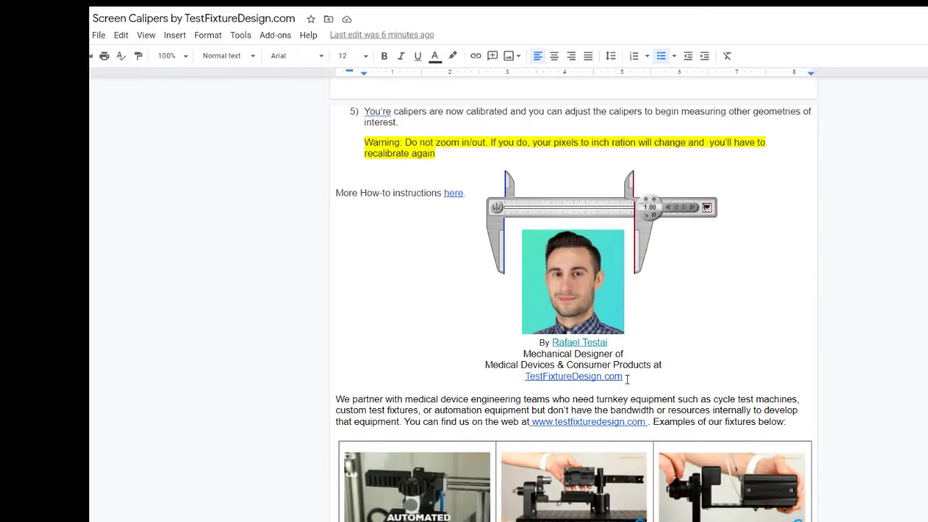
pyautogui.moveTo(628, 378); pyautogui.dragTo(524, 377)
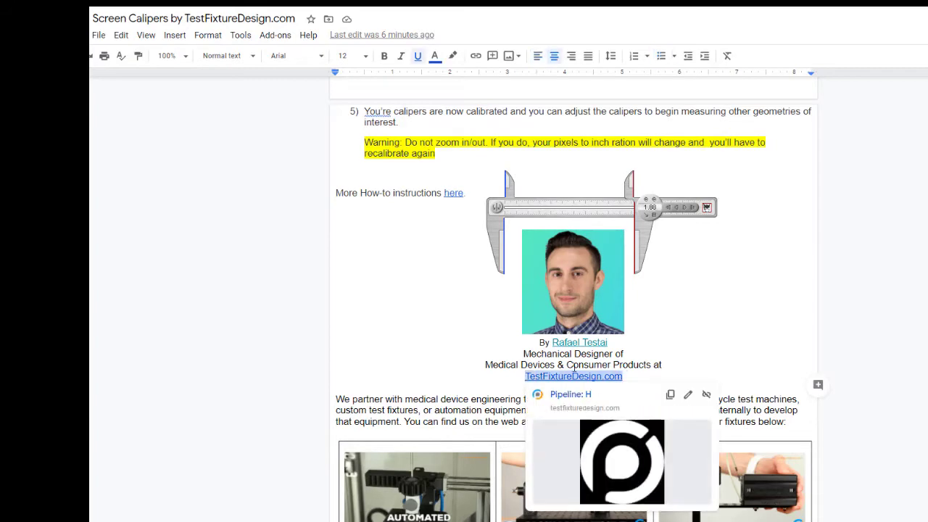
pyautogui.click(629, 330)
# - Read the HOW TO USE section, covering pixel units, unit calibration, the two Custom 1 cells and the zoom warning
pyautogui.scroll(-1, 654, 352)
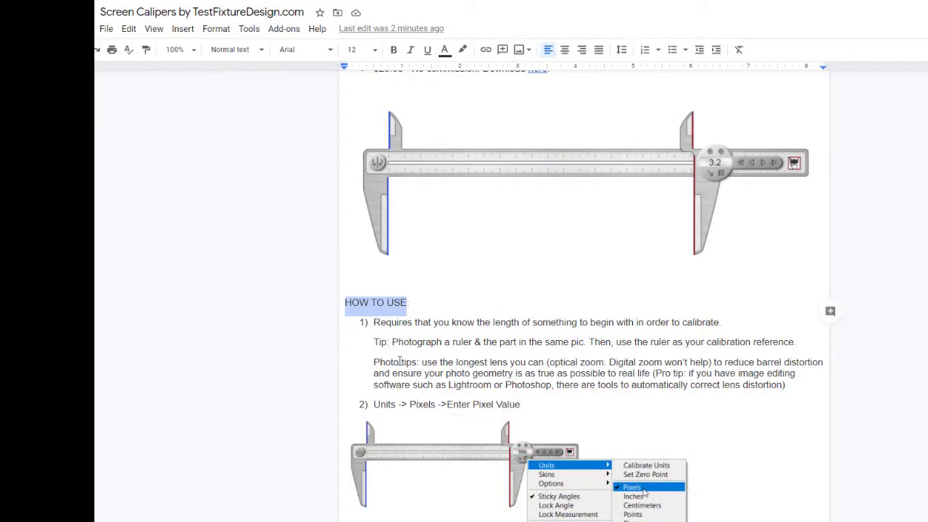
pyautogui.scroll(-2, 410, 358)
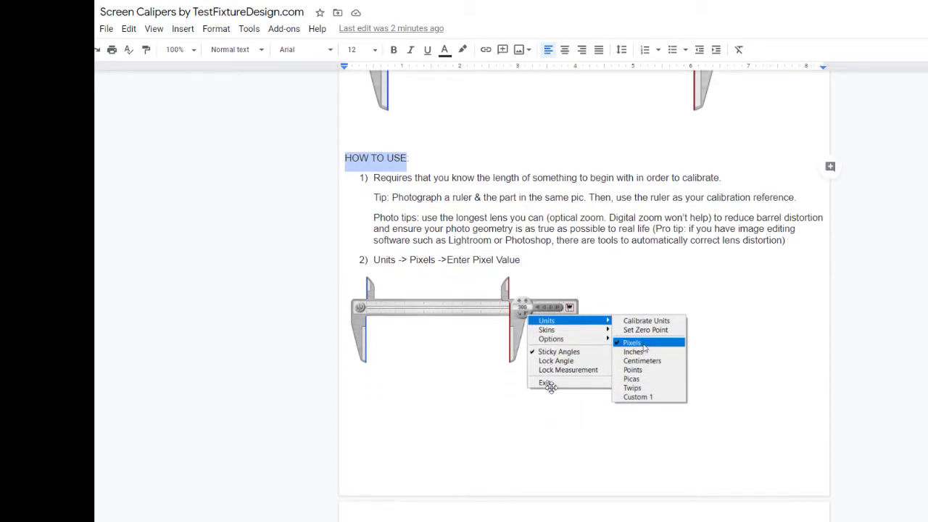
pyautogui.scroll(-5, 551, 387)
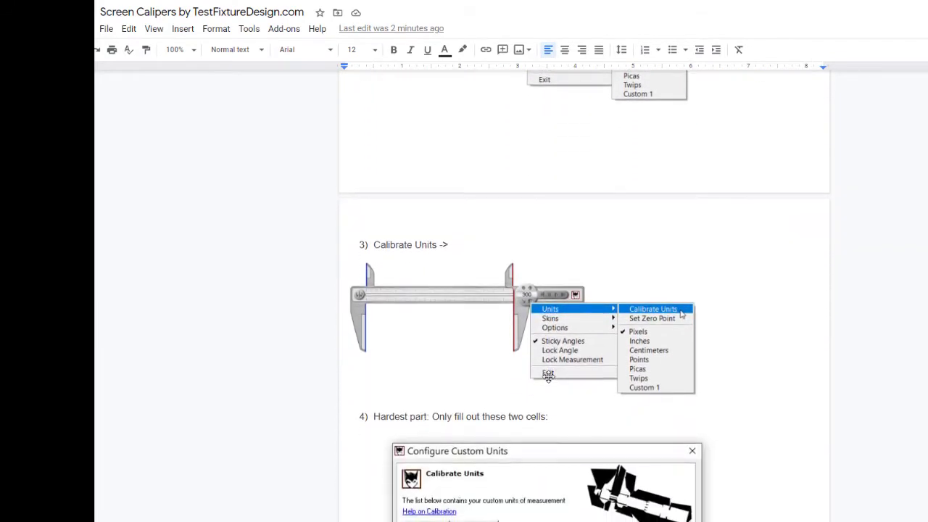
pyautogui.scroll(-2, 540, 372)
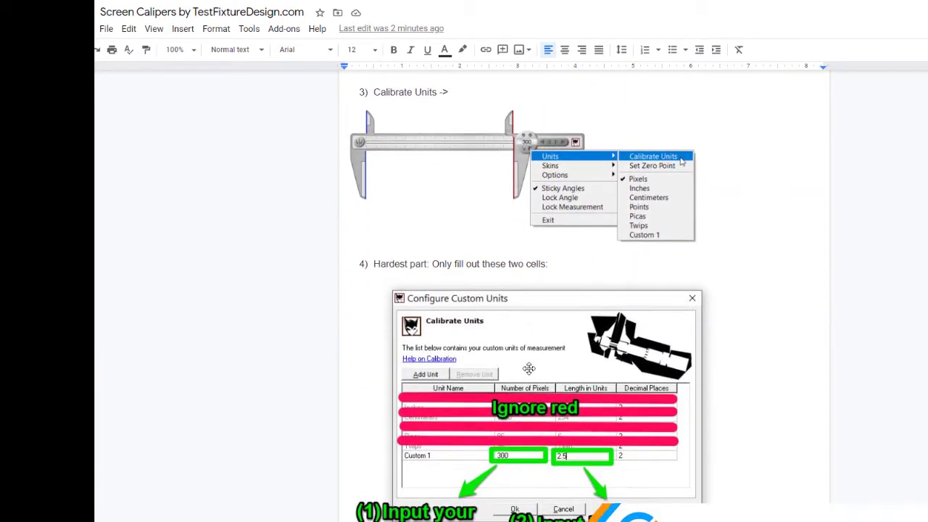
pyautogui.scroll(-2, 529, 368)
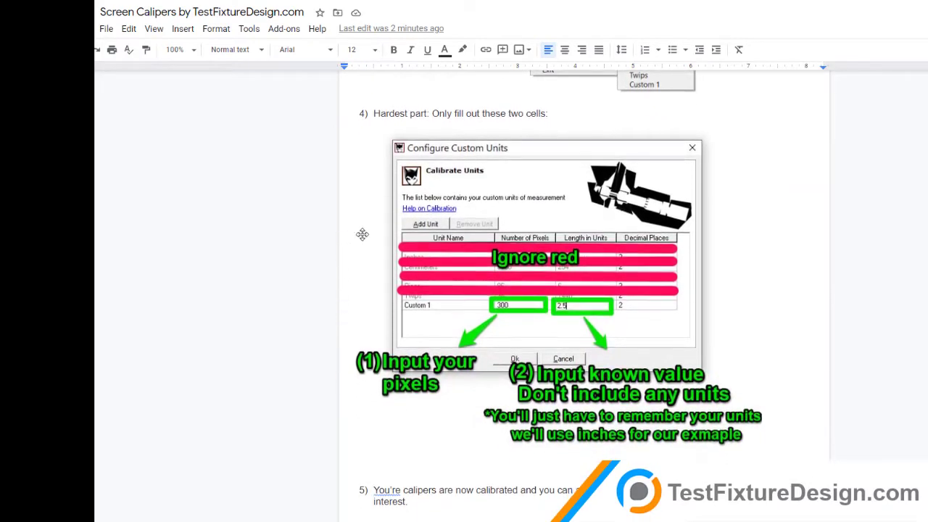
pyautogui.scroll(-1, 586, 349)
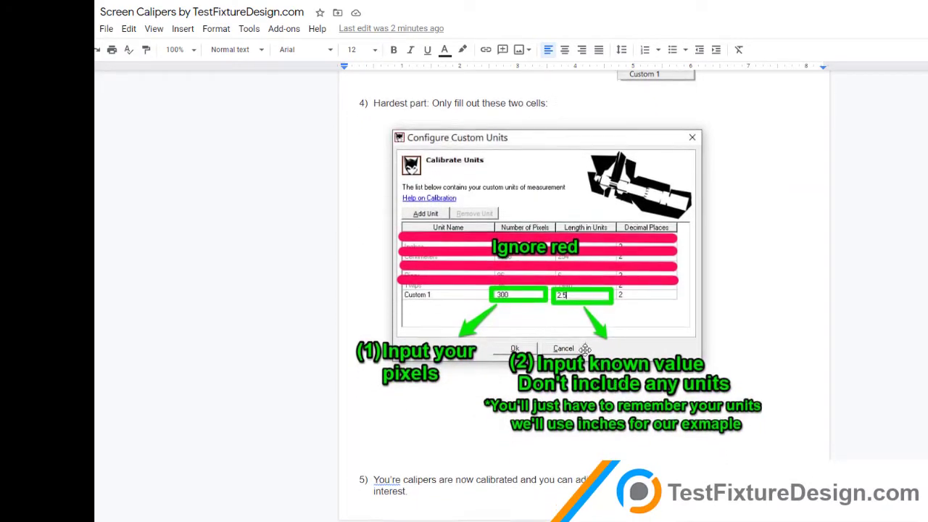
pyautogui.scroll(-5, 585, 349)
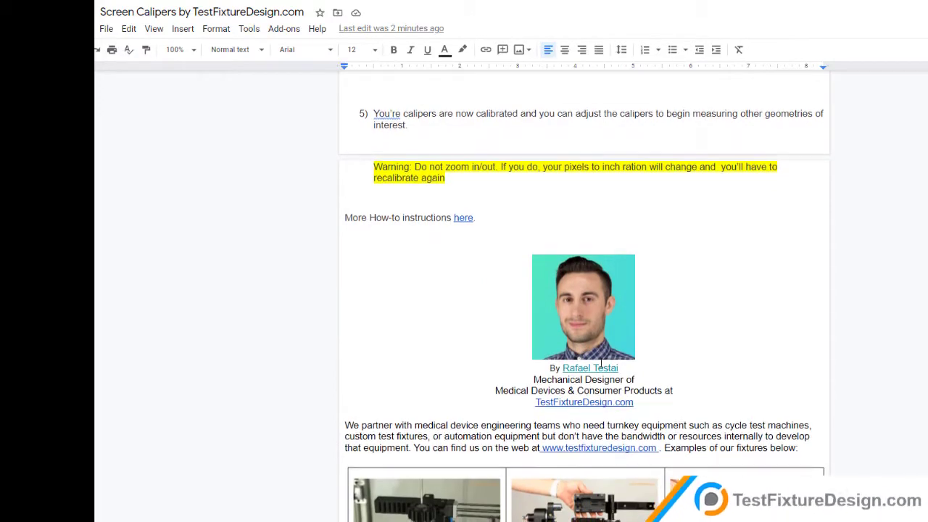
pyautogui.scroll(-1, 606, 364)
pyautogui.scroll(2, 596, 359)
pyautogui.scroll(4, 596, 358)
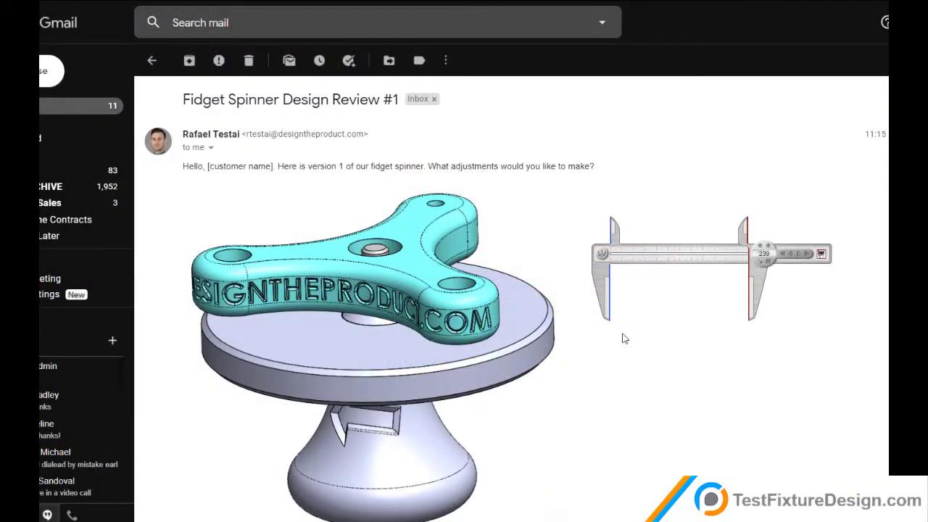
# - Review the Fidget Spinner Design Review #1 email, comparing its perspective image with the top view containing the reference diameter
pyautogui.moveTo(272, 166); pyautogui.dragTo(221, 163)
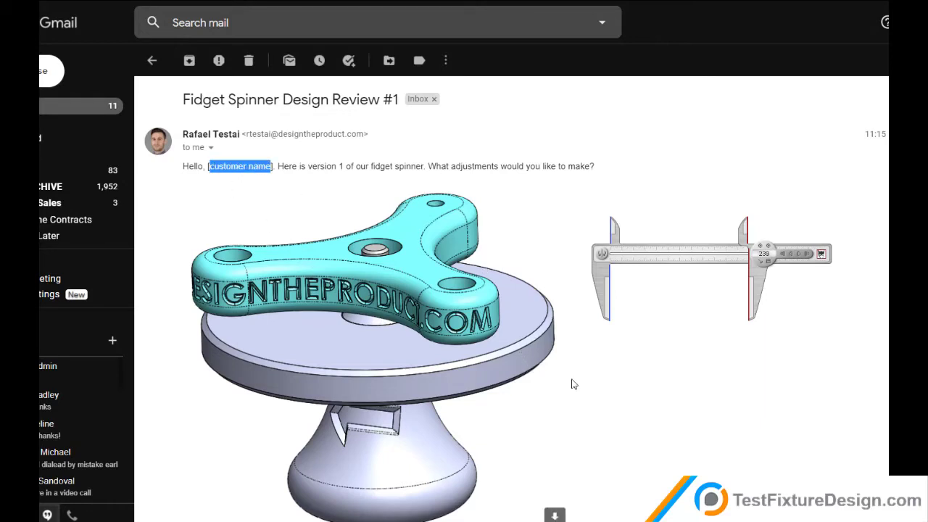
pyautogui.scroll(-5, 617, 385)
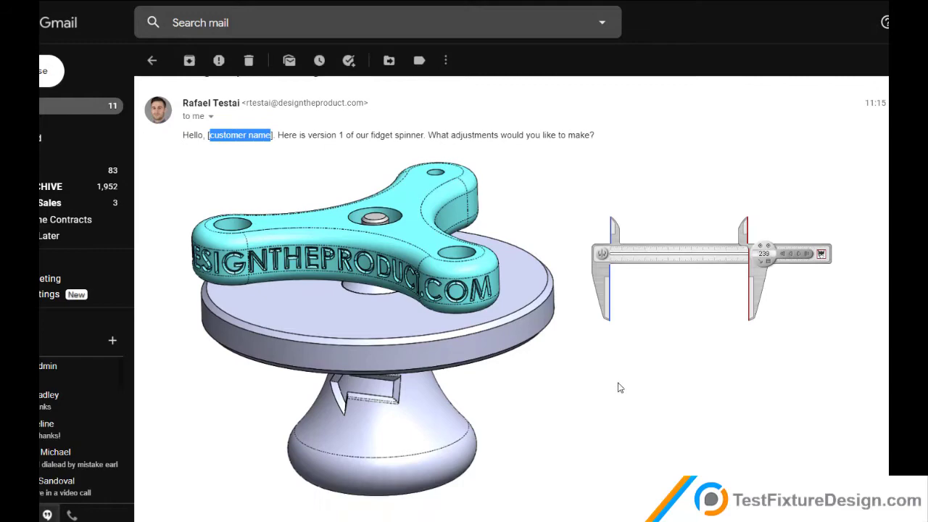
pyautogui.scroll(-5, 425, 293)
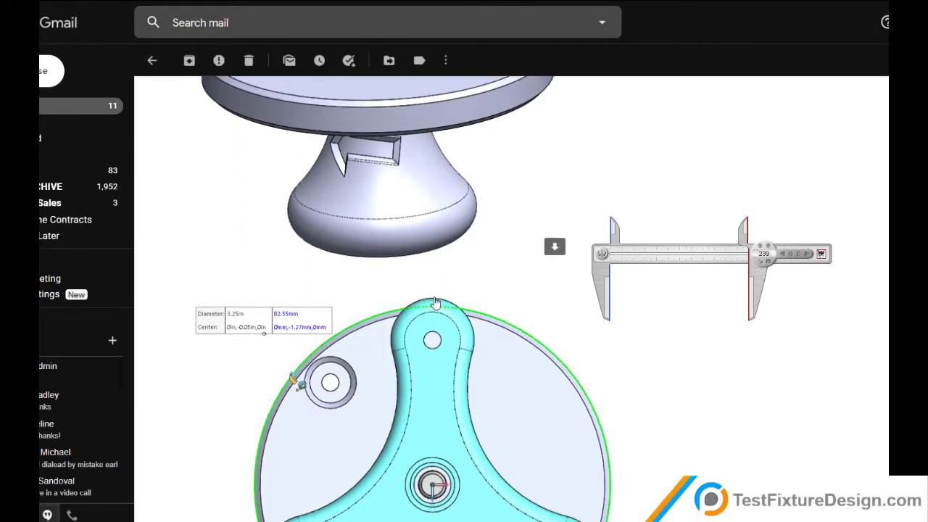
pyautogui.scroll(-1, 449, 297)
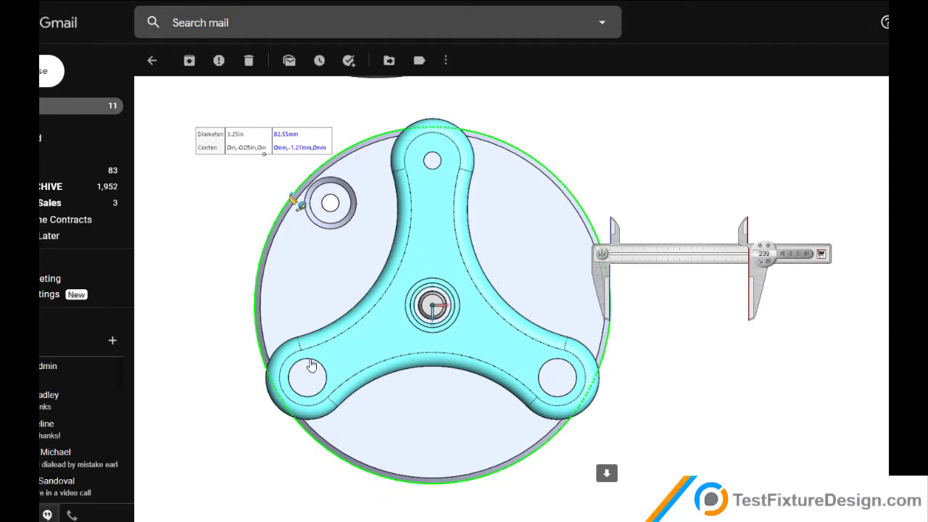
pyautogui.scroll(8, 312, 363)
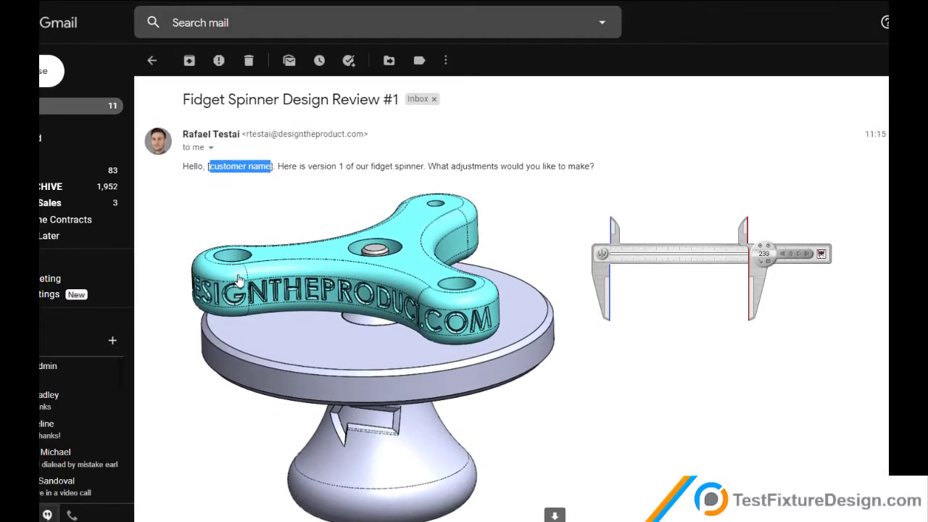
pyautogui.scroll(-8, 273, 350)
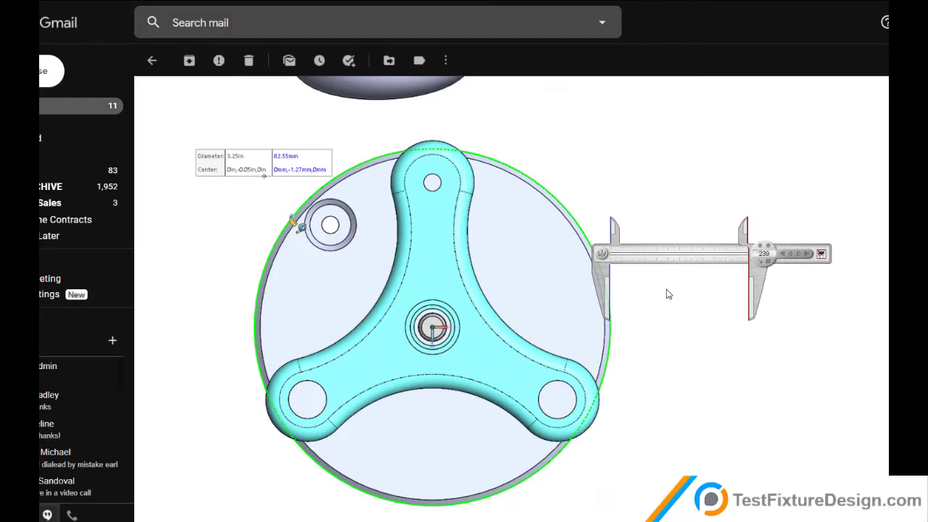
# - Place the calipers across the round base in the top view and fine-tune both jaws to its green outer circle
pyautogui.moveTo(669, 253); pyautogui.dragTo(339, 298)
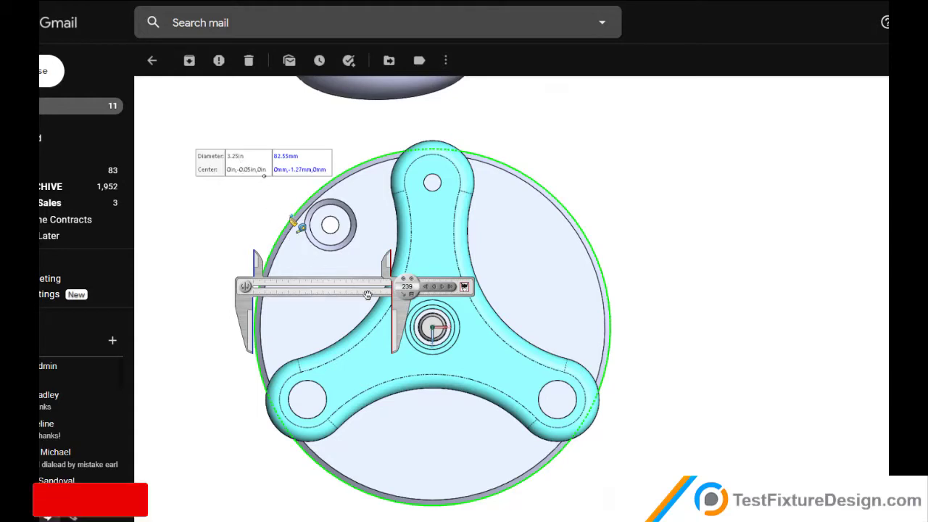
pyautogui.moveTo(403, 316); pyautogui.dragTo(620, 320)
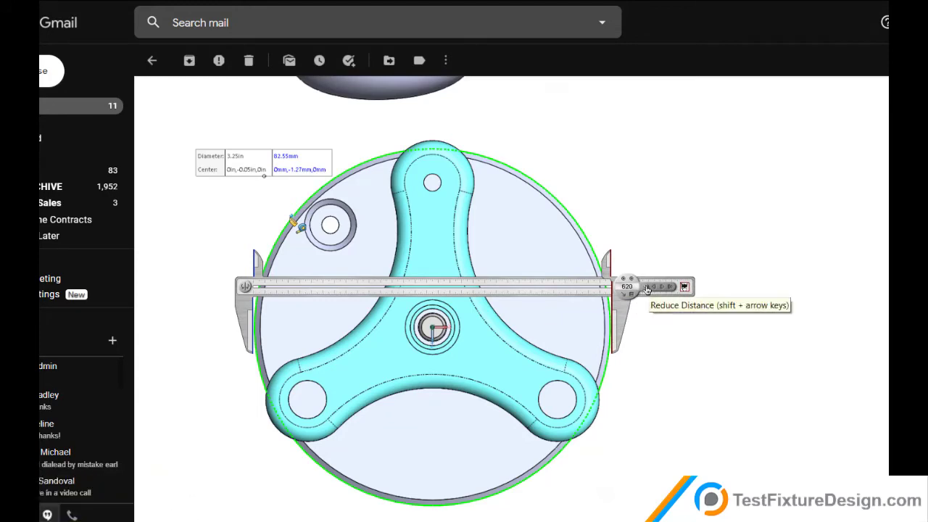
pyautogui.click(647, 289)
pyautogui.click(646, 289)
pyautogui.click(645, 289)
pyautogui.click(645, 289)
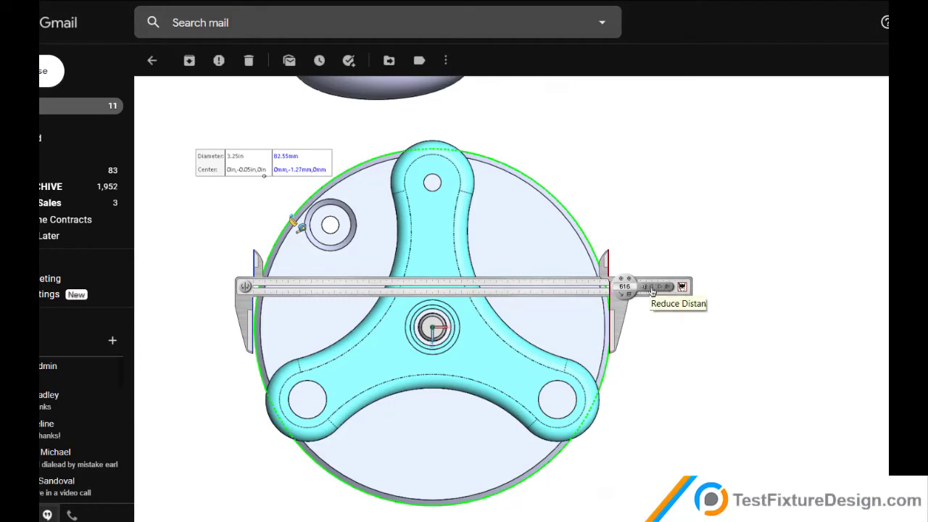
pyautogui.click(659, 290)
pyautogui.click(659, 289)
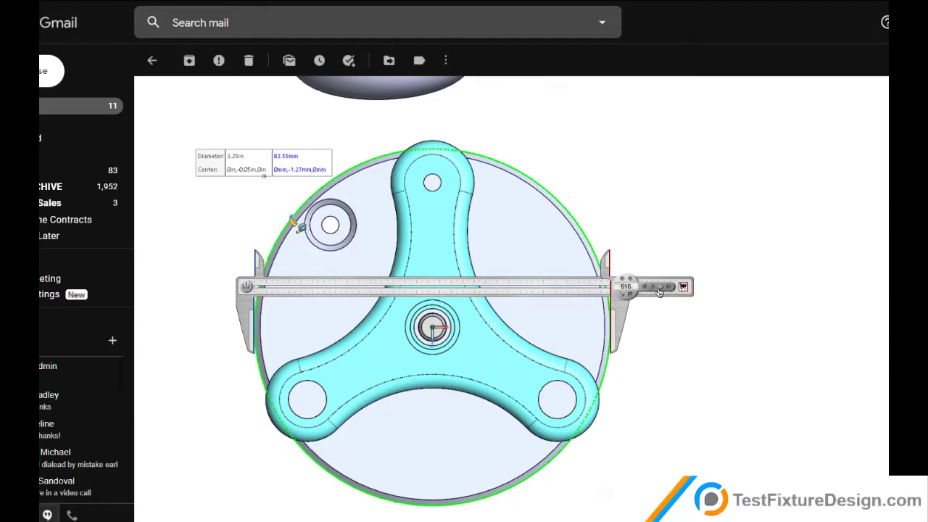
pyautogui.click(659, 290)
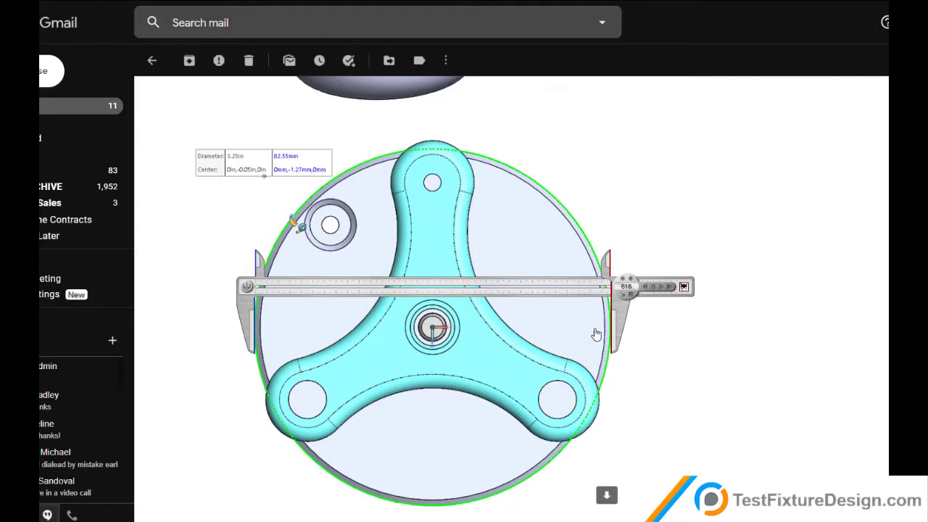
# - Set the calipers' measurement unit to Pixels
pyautogui.rightClick(632, 298)
pyautogui.moveTo(715, 308)
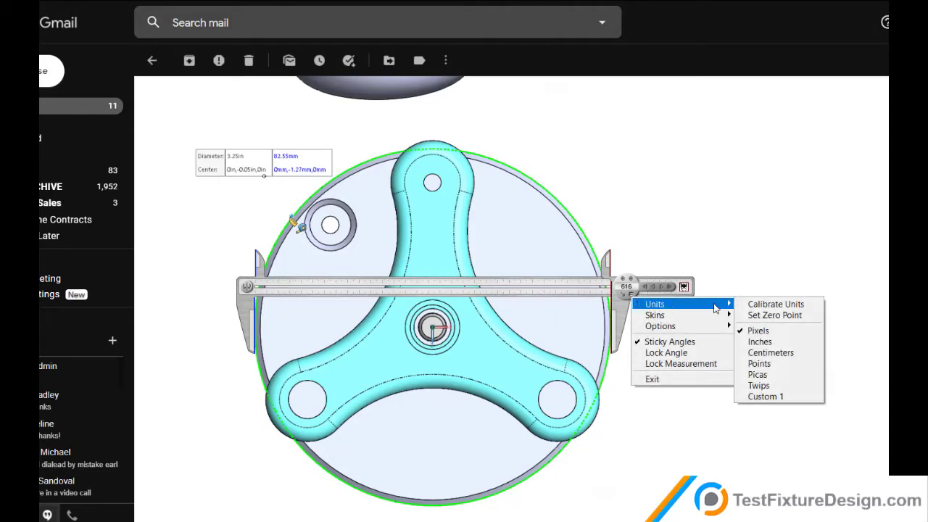
pyautogui.click(771, 332)
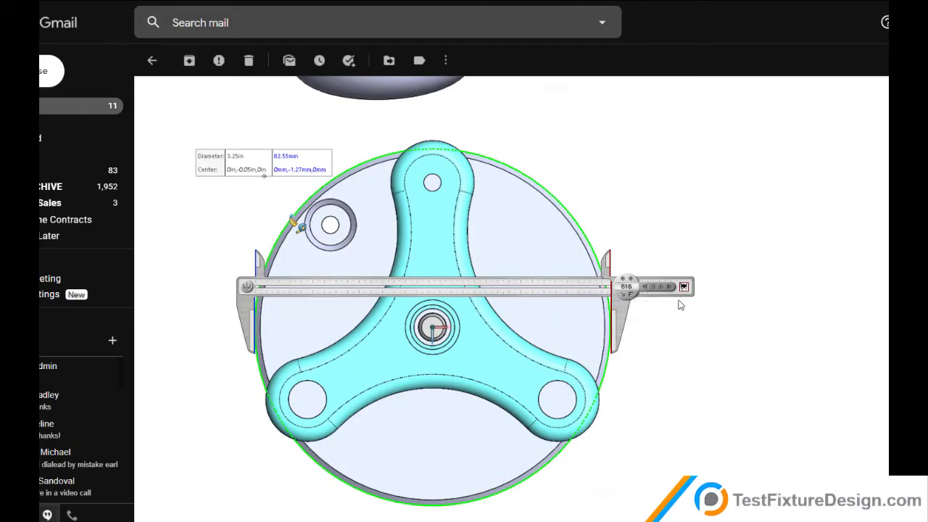
# - Calibrate the calipers' Custom 1 unit with 616 pixels and a length of 3.25
pyautogui.rightClick(633, 297)
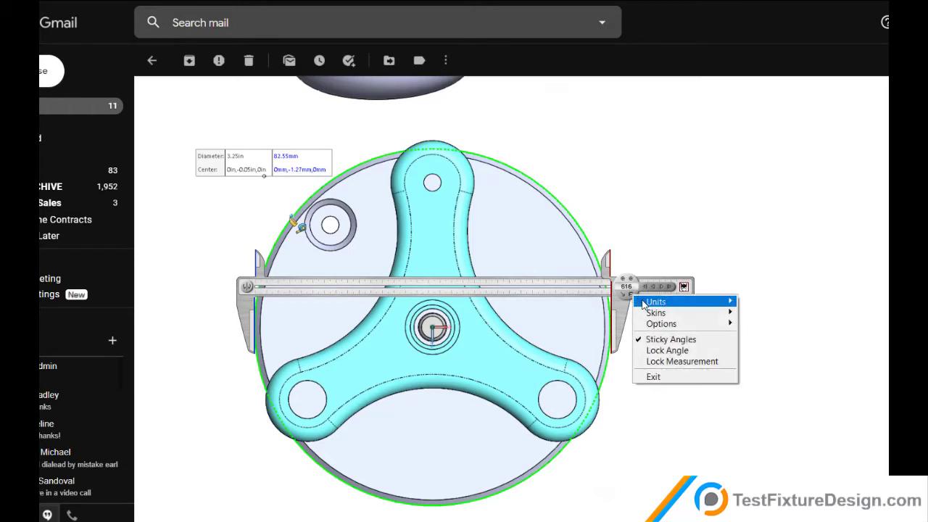
pyautogui.moveTo(652, 305)
pyautogui.click(770, 303)
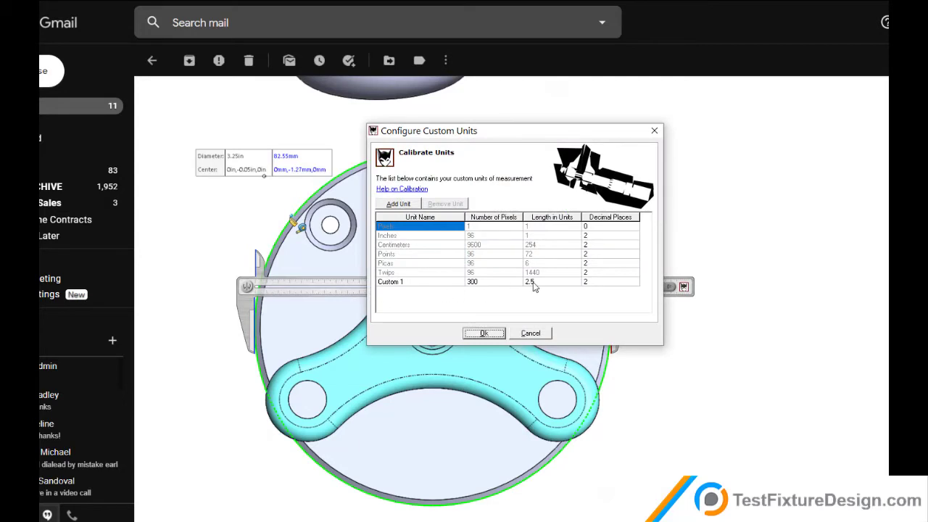
pyautogui.click(488, 284)
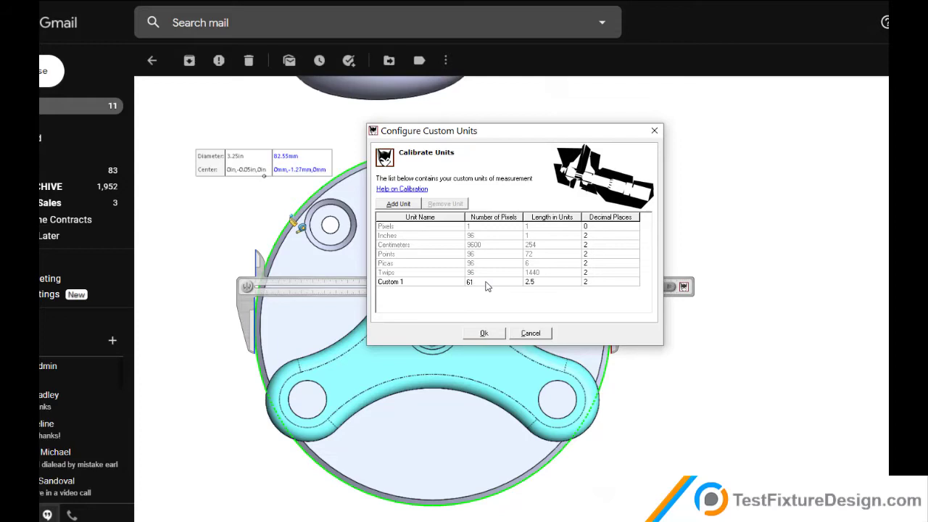
pyautogui.click(551, 285)
pyautogui.click(481, 333)
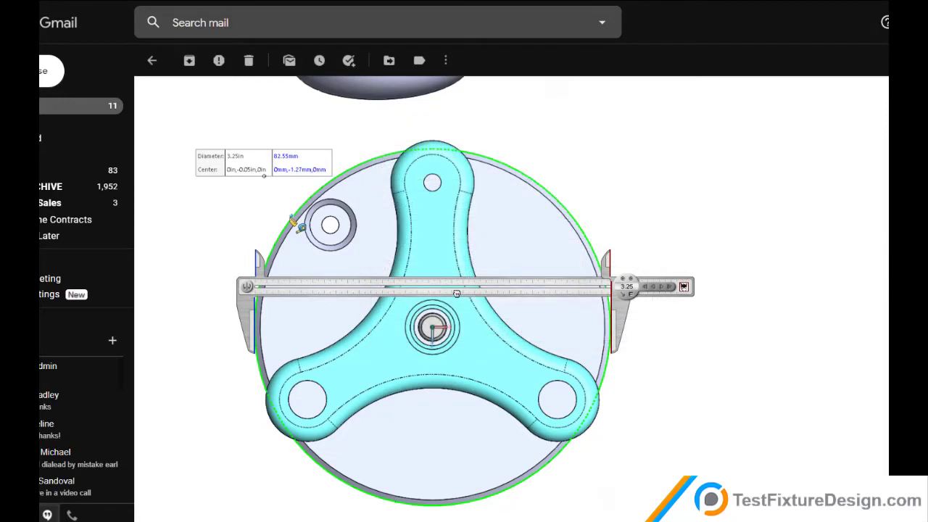
# - Measure the lower-left hole of the fidget spinner with the calibrated calipers and move them to the upper arm
pyautogui.moveTo(455, 288); pyautogui.dragTo(504, 372)
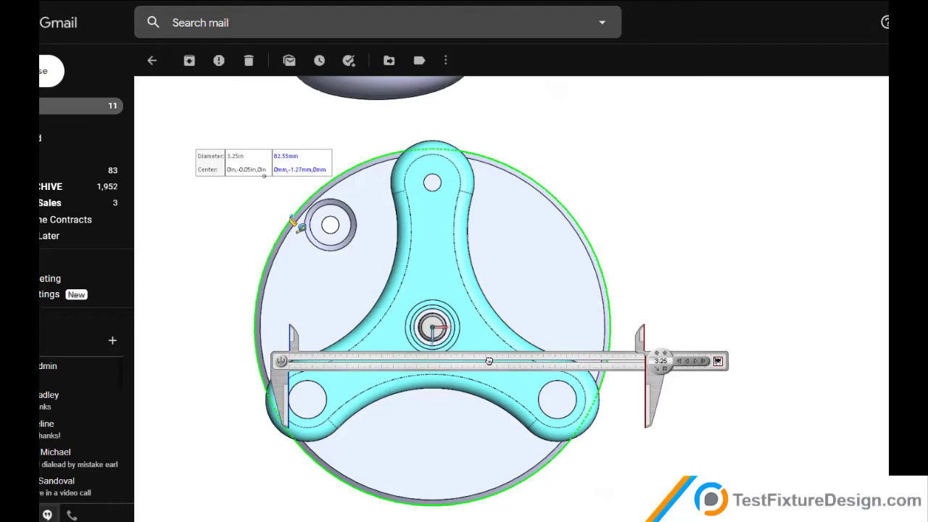
pyautogui.moveTo(649, 392); pyautogui.dragTo(336, 396)
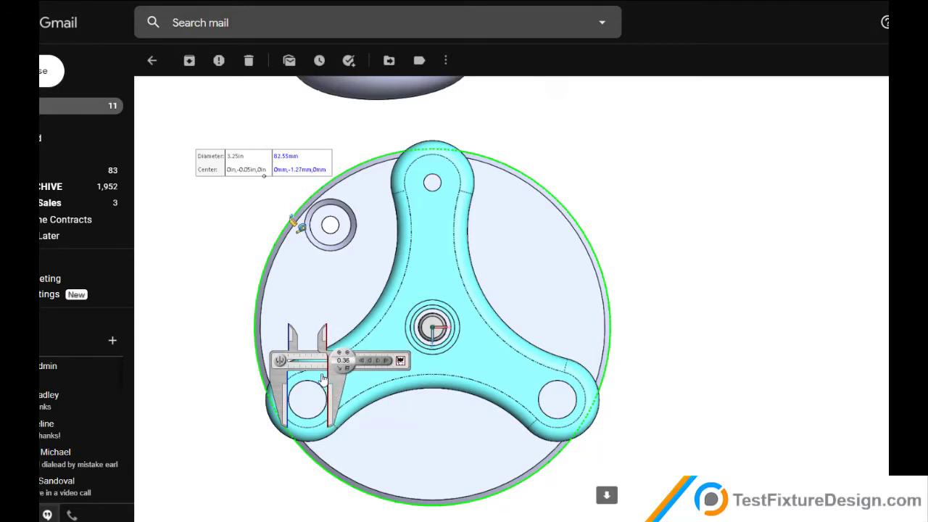
pyautogui.moveTo(316, 365); pyautogui.dragTo(443, 247)
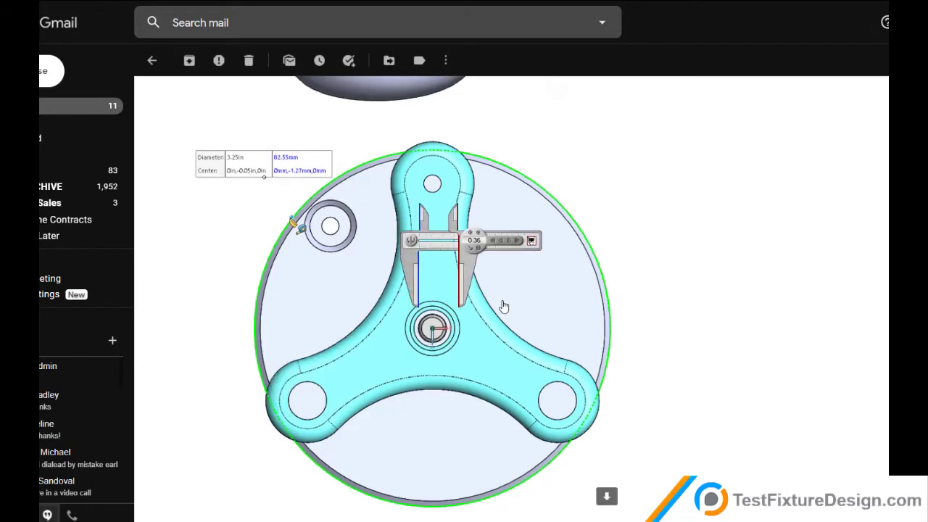
pyautogui.scroll(6, 501, 307)
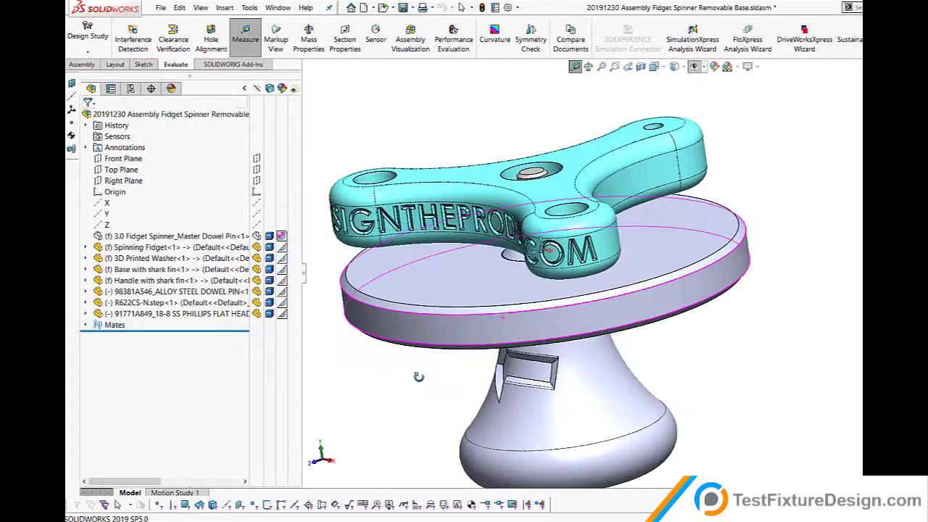
# - Measure the diameters of the round base's outer edge and the fidget spinner's lower-left hole in the top view
pyautogui.scroll(-5, 517, 337)
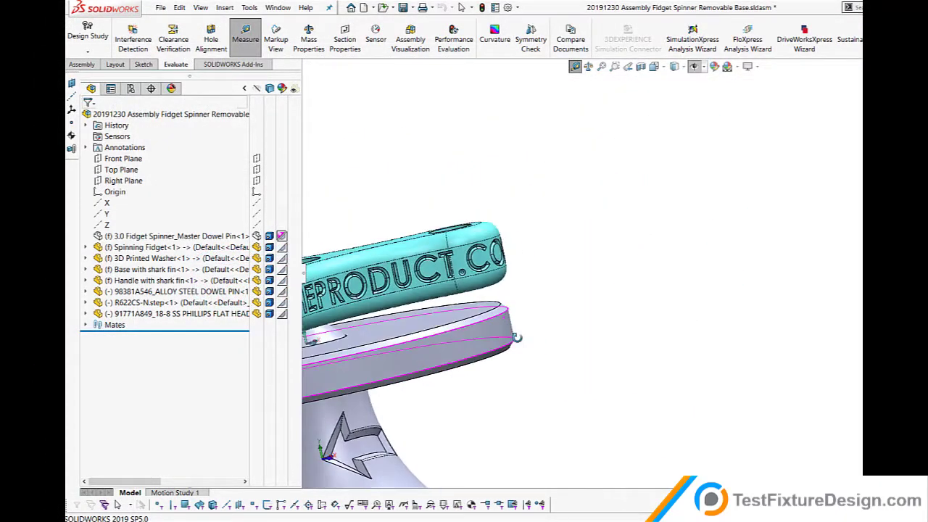
pyautogui.hotkey('ctrl', '7')
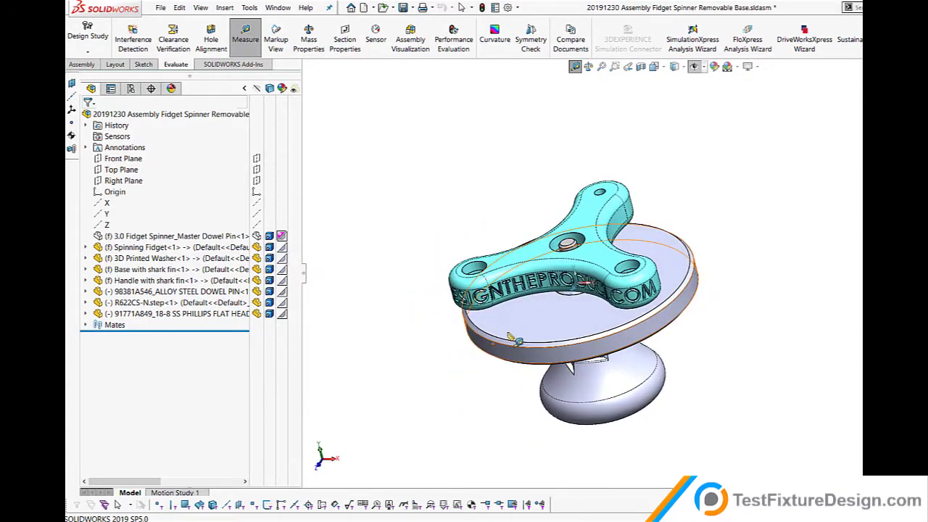
pyautogui.click(521, 336)
pyautogui.hotkey('ctrl', '5')
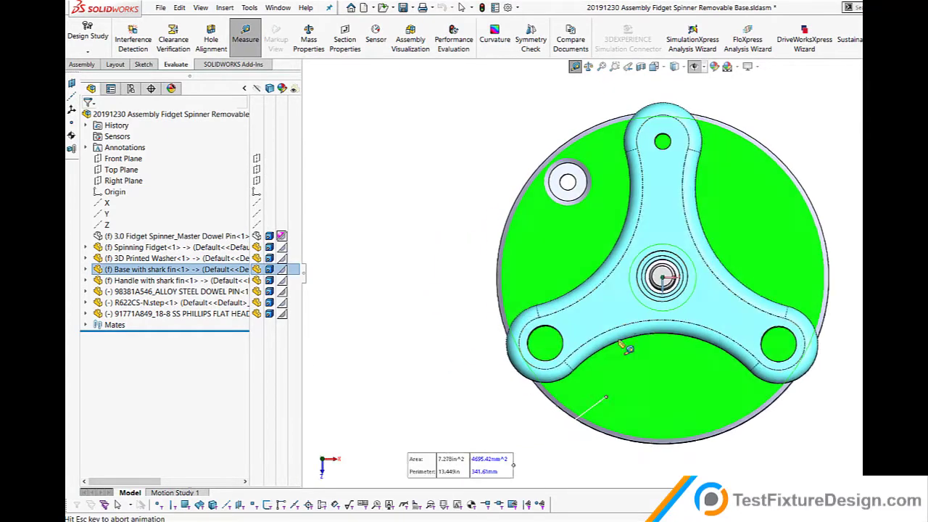
pyautogui.click(765, 245)
pyautogui.scroll(-3, 592, 211)
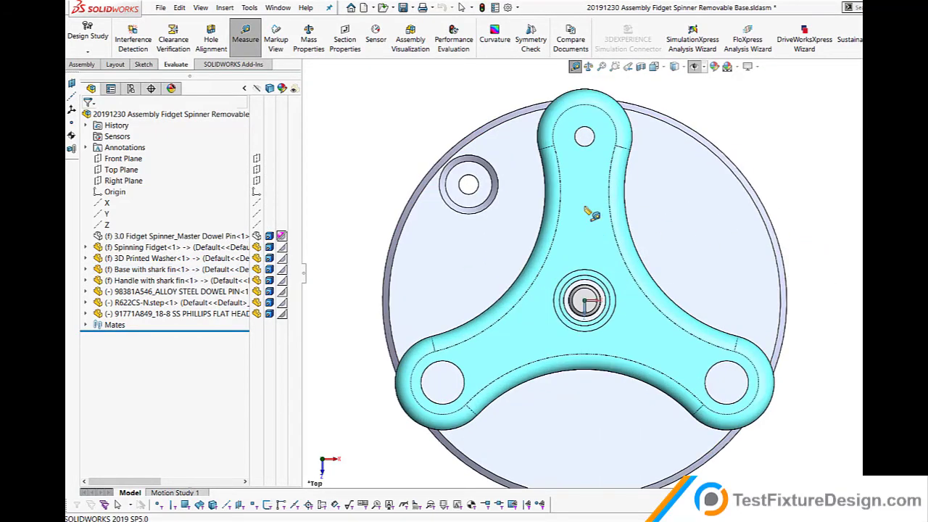
pyautogui.click(421, 184)
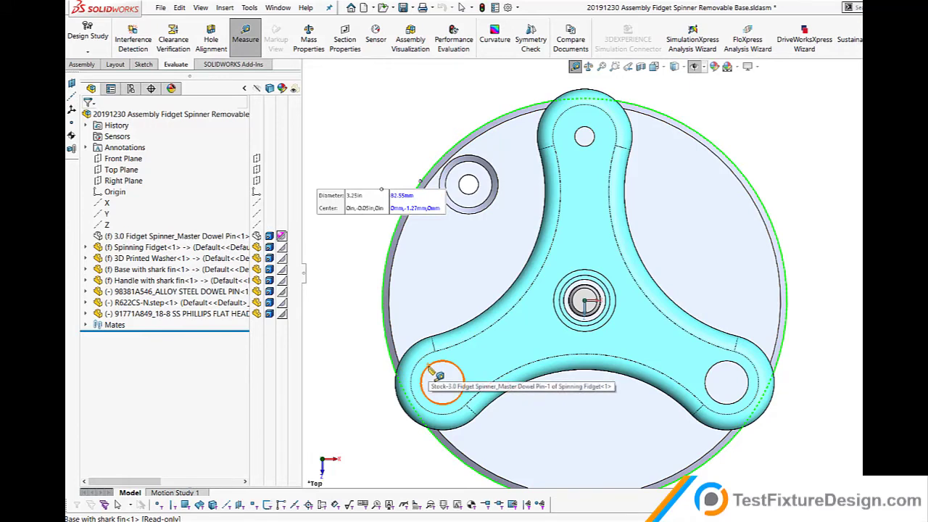
pyautogui.click(431, 369)
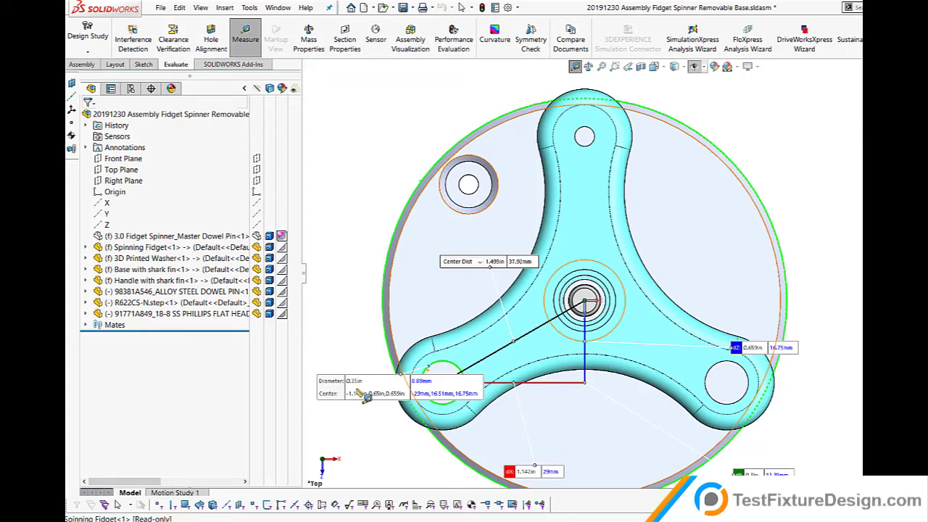
pyautogui.moveTo(406, 446); pyautogui.dragTo(531, 271)
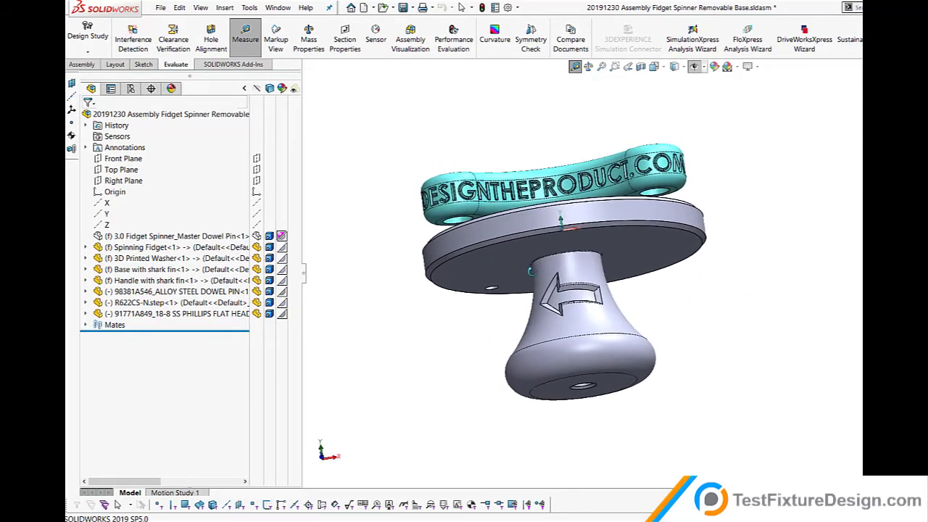
pyautogui.scroll(-2, 678, 305)
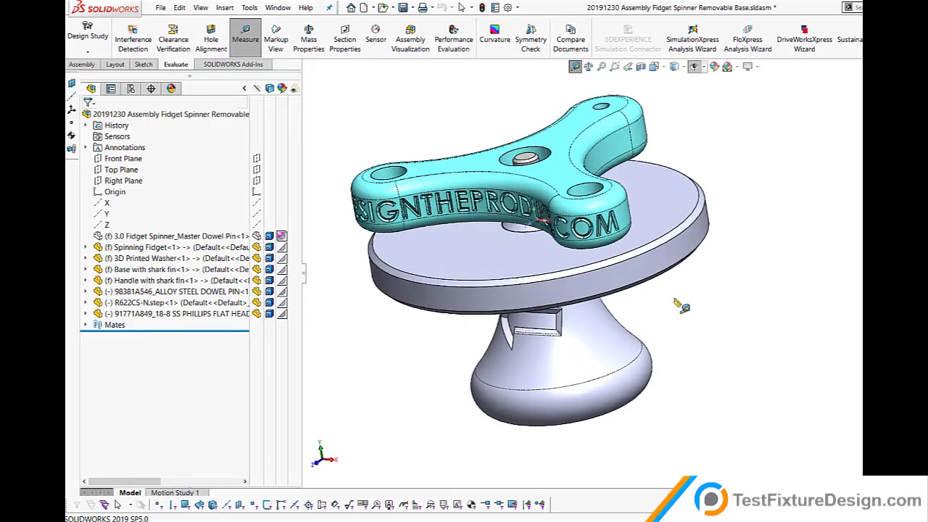
pyautogui.moveTo(468, 349); pyautogui.dragTo(442, 301)
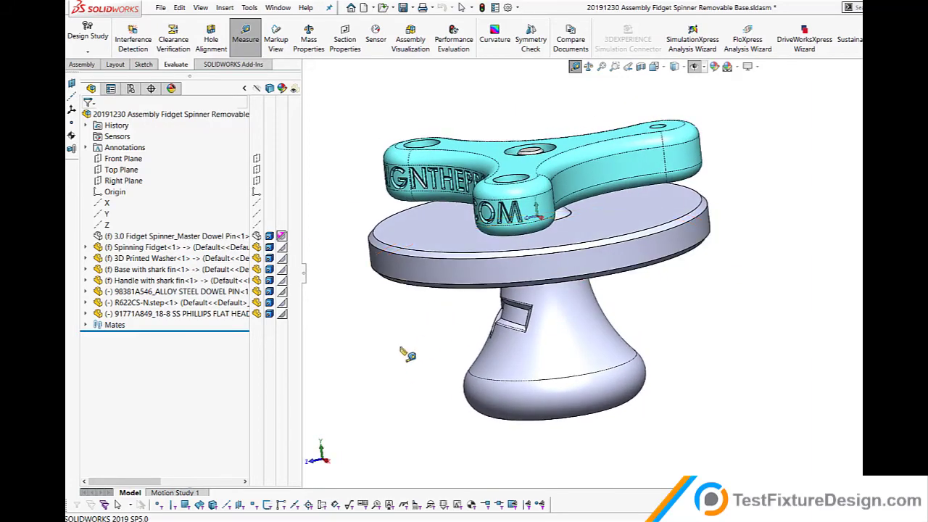